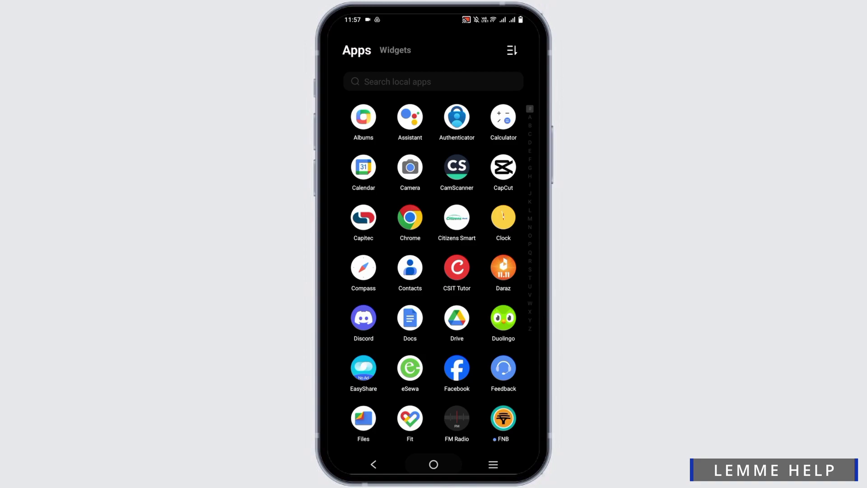
scroll(394, 346, "down", 10)
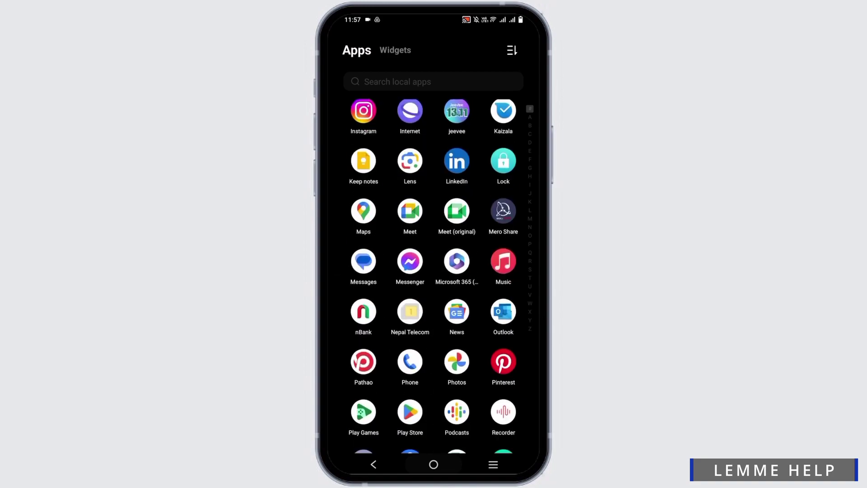
- Launch the Play Store from the Android app drawer
left_click(410, 385)
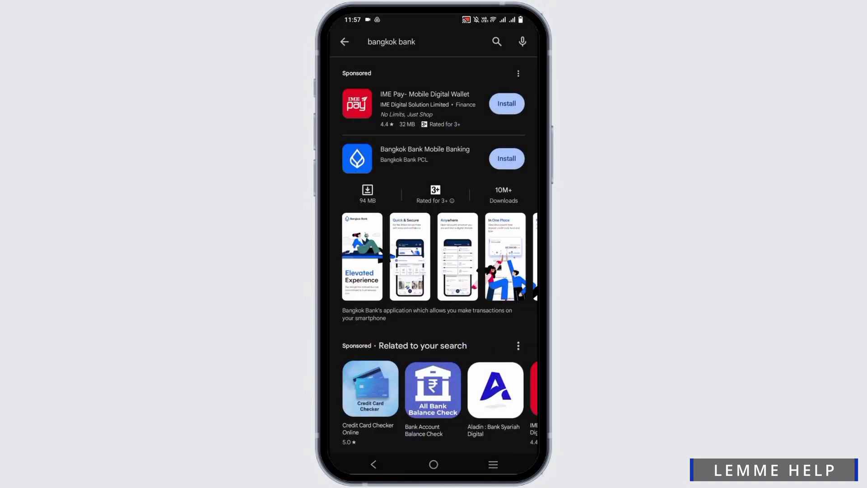
scroll(434, 271, "down", 1)
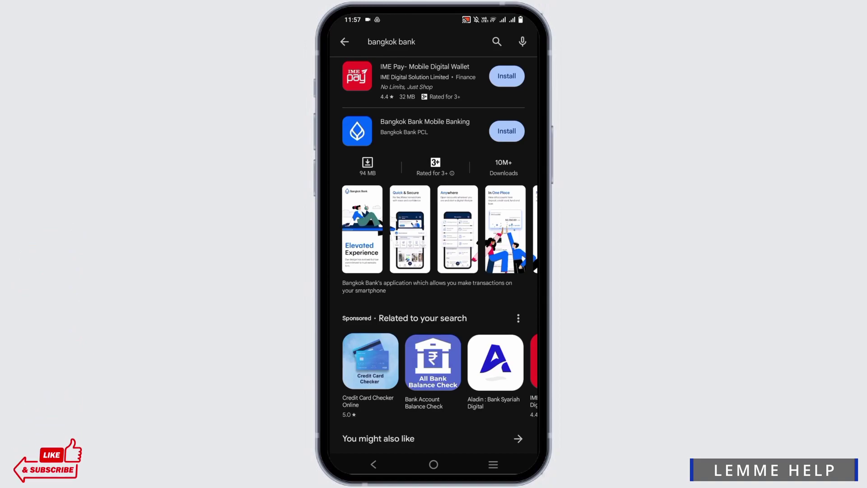
- Install Bangkok Bank Mobile Banking and let the 95 MB download complete
left_click(507, 131)
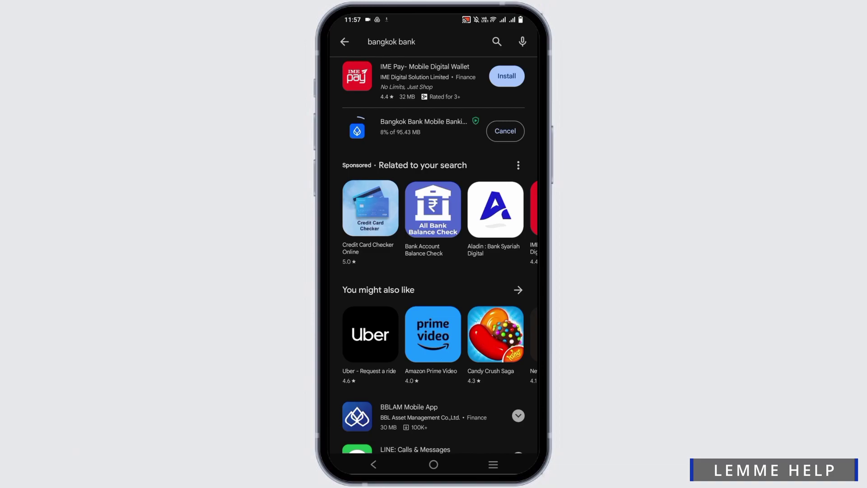
left_click_drag(462, 294, 458, 259)
left_click(508, 93)
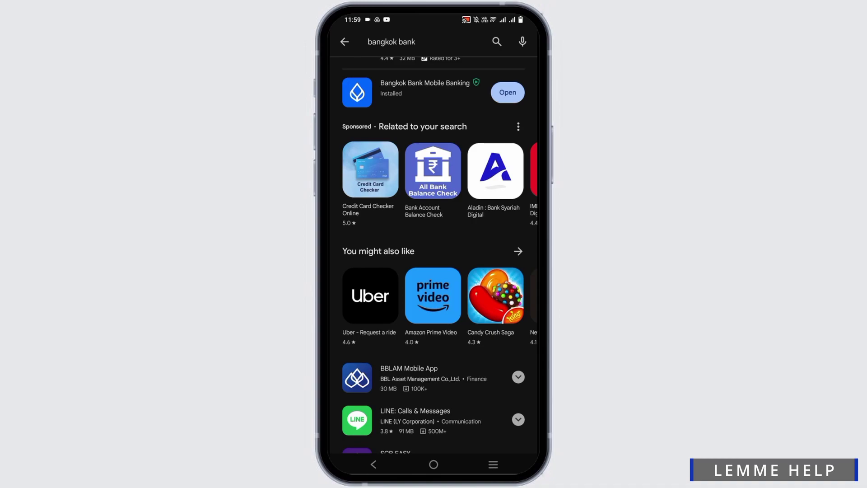